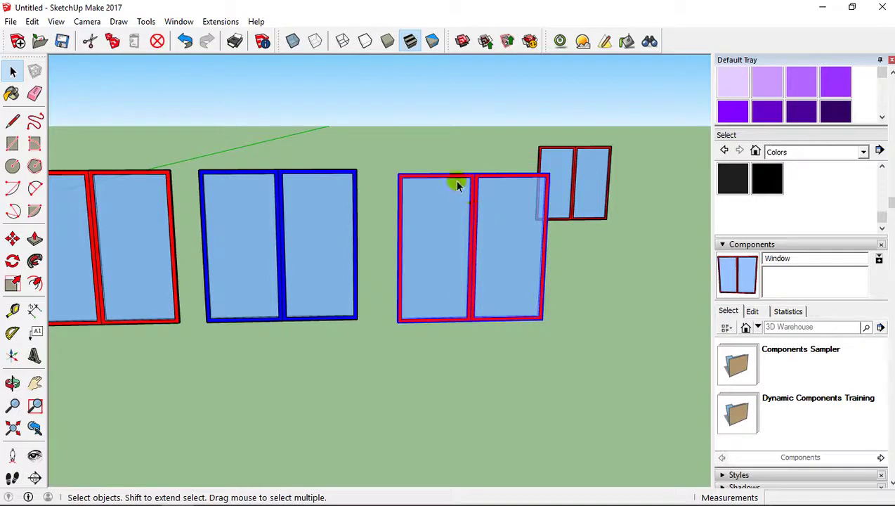
# Step: Bring up the context menu of the red-framed window component to reach Explode
pyautogui.rightClick(440, 216)
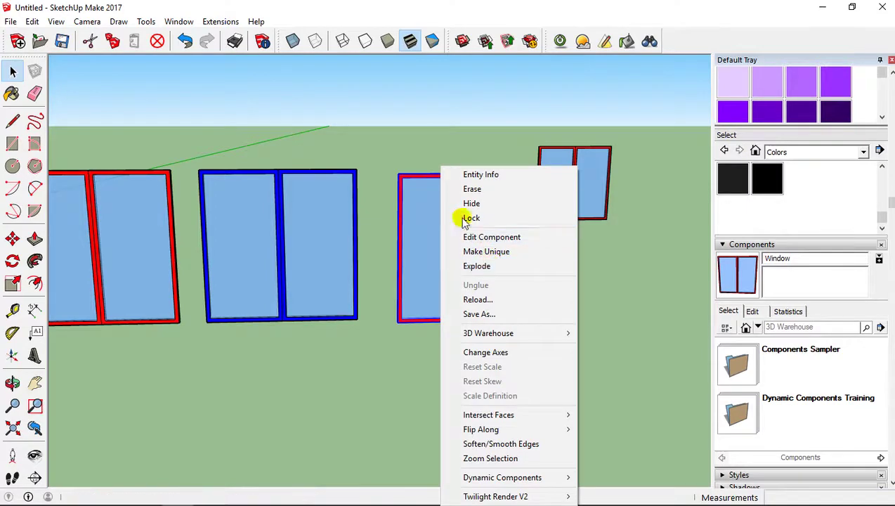
# Step: Explode the red-framed window component into loose geometry and clear the selection
pyautogui.click(477, 266)
pyautogui.scroll(1, 477, 254)
pyautogui.scroll(2, 476, 254)
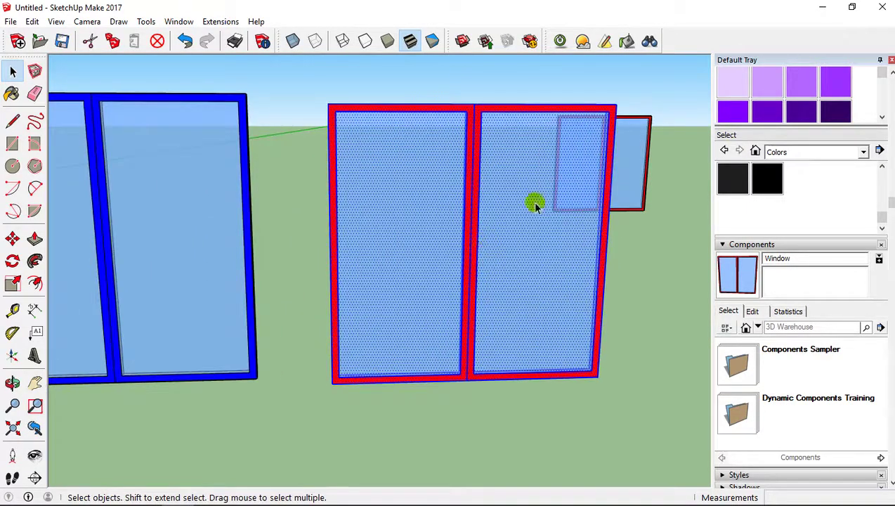
pyautogui.click(620, 243)
# Step: Select the exploded window's glass panes, vertical mullion and left frame edge one at a time
pyautogui.click(549, 278)
pyautogui.scroll(-3, 580, 298)
pyautogui.click(531, 362)
pyautogui.click(512, 234)
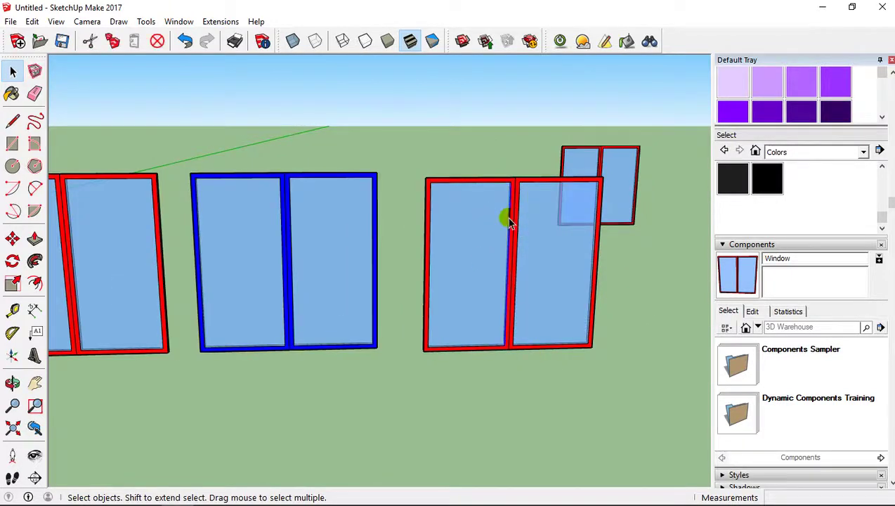
pyautogui.click(634, 252)
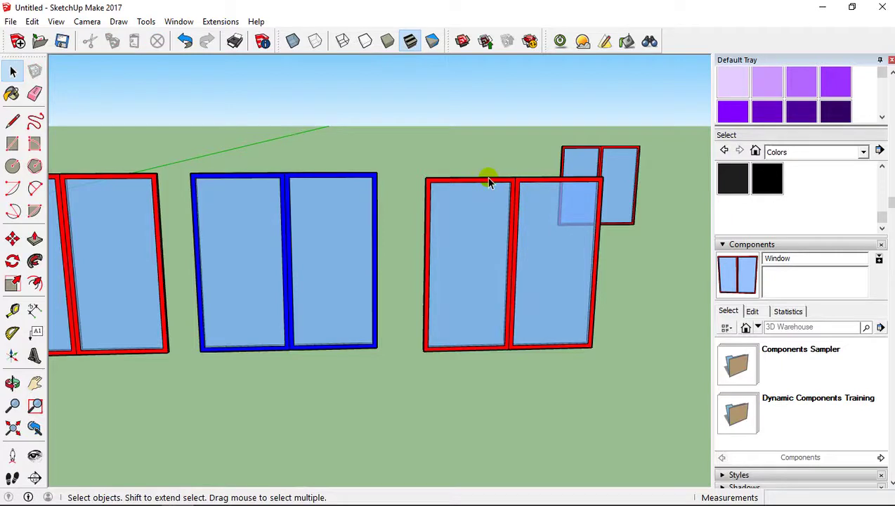
pyautogui.scroll(3, 427, 221)
pyautogui.click(441, 225)
pyautogui.click(431, 231)
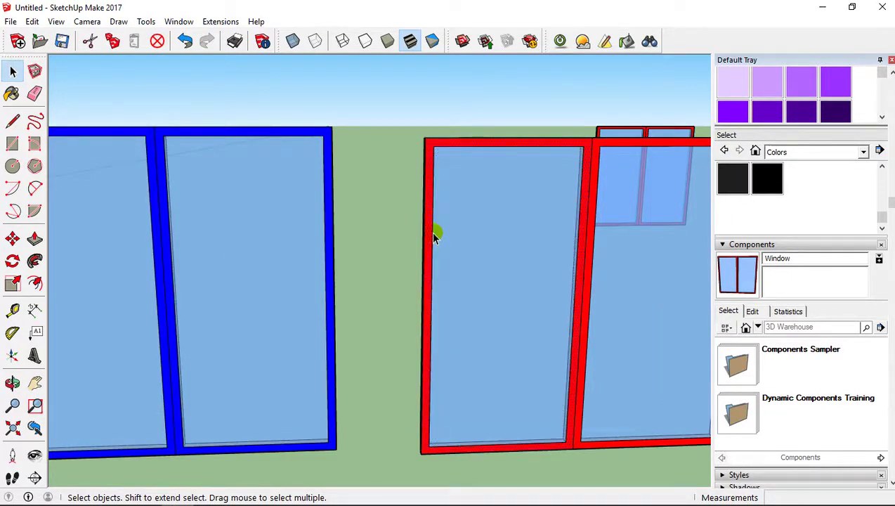
pyautogui.click(424, 236)
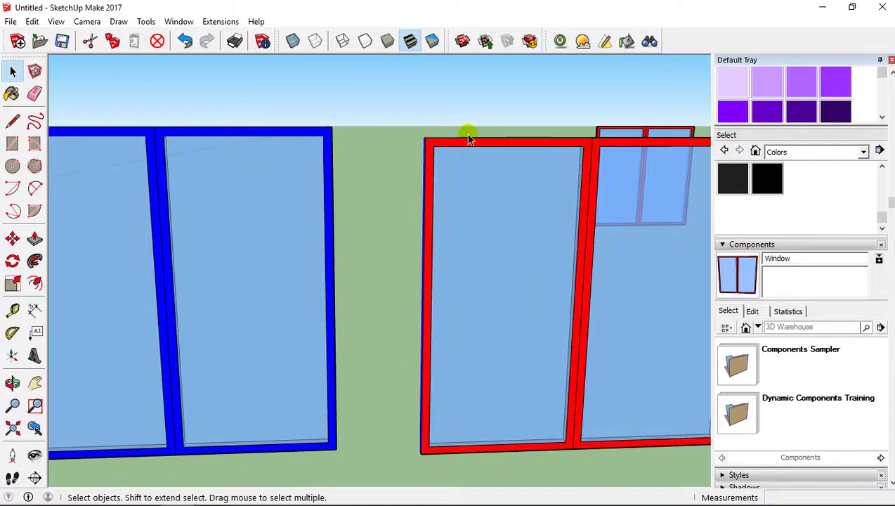
pyautogui.scroll(-4, 458, 252)
# Step: Orbit around the windows, checking the right window and the middle window's glass panes
pyautogui.moveTo(554, 280)
pyautogui.mouseDown(button='middle')
pyautogui.moveTo(300, 255)
pyautogui.moveTo(486, 223)
pyautogui.mouseUp(button='middle')
pyautogui.click(486, 224)
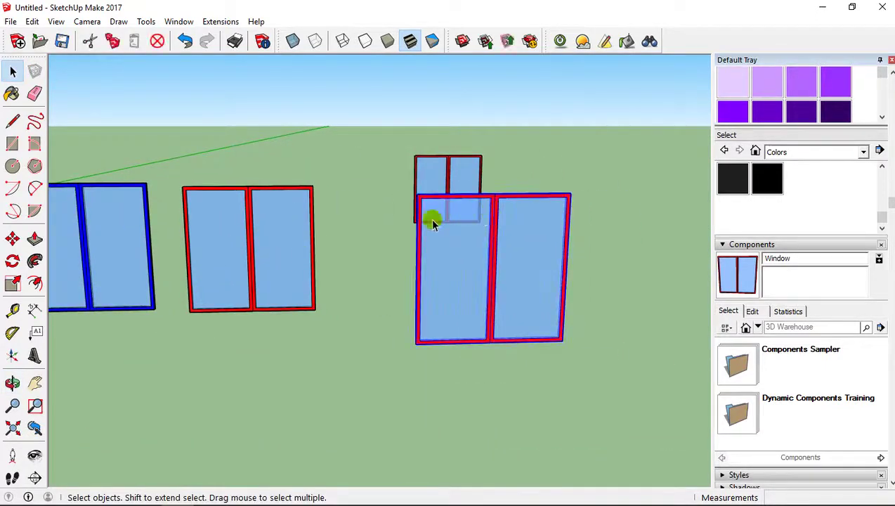
pyautogui.click(390, 241)
pyautogui.click(263, 232)
pyautogui.scroll(2, 228, 240)
pyautogui.click(239, 229)
pyautogui.click(323, 222)
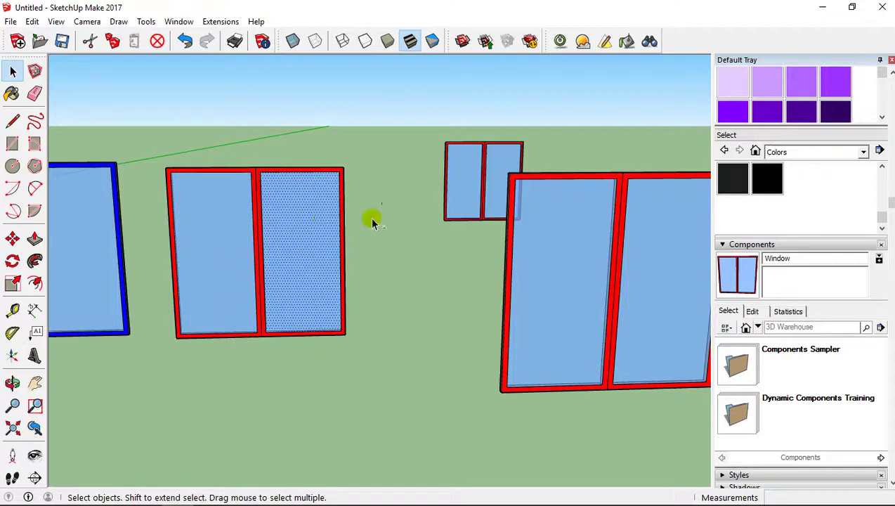
pyautogui.scroll(-3, 433, 236)
pyautogui.moveTo(405, 226); pyautogui.dragTo(420, 248, button='middle')
pyautogui.scroll(3, 313, 260)
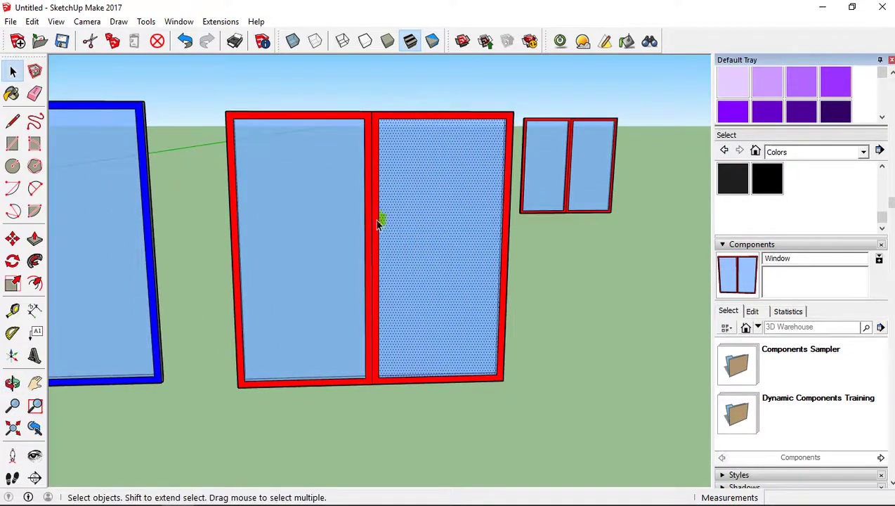
pyautogui.moveTo(385, 205); pyautogui.dragTo(355, 277, button='middle')
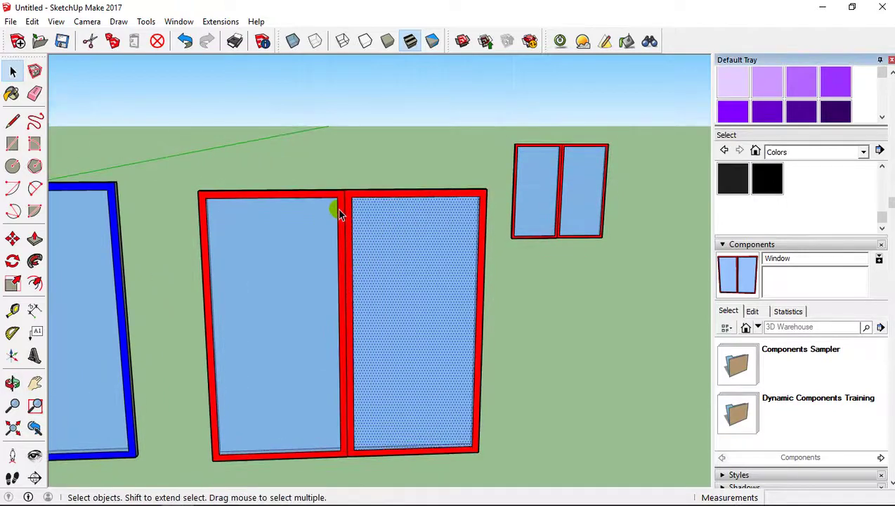
# Step: Push the red frame face back 0.05m with Push/Pull, then undo it
pyautogui.click(33, 238)
pyautogui.scroll(3, 352, 330)
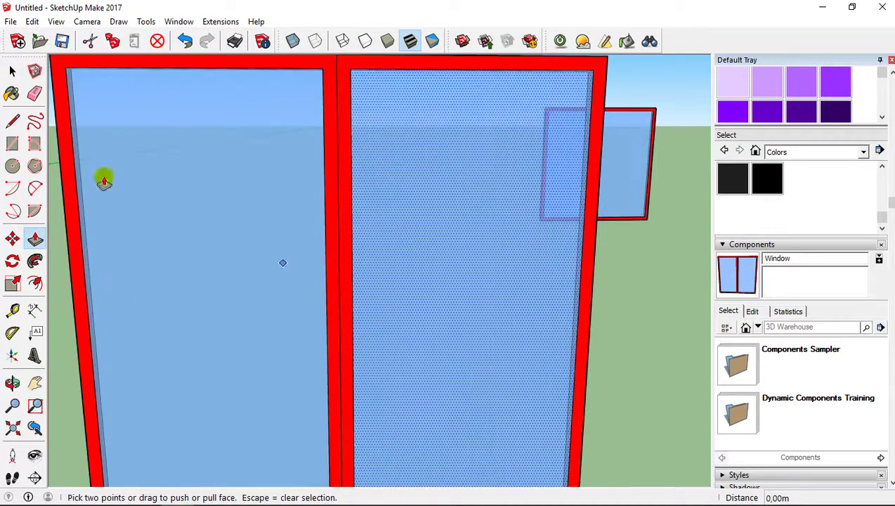
pyautogui.click(12, 71)
pyautogui.click(343, 162)
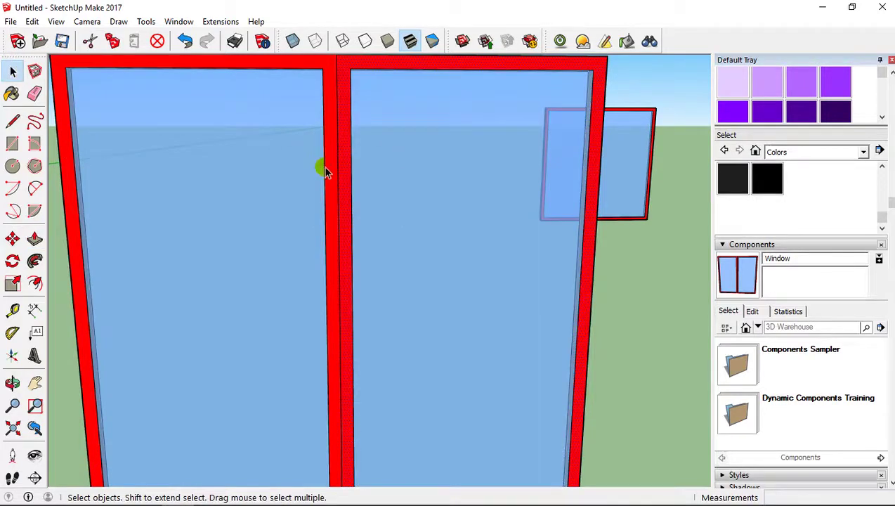
pyautogui.click(34, 239)
pyautogui.moveTo(347, 197)
pyautogui.mouseDown()
pyautogui.moveTo(341, 224)
pyautogui.moveTo(343, 190)
pyautogui.moveTo(347, 199)
pyautogui.mouseUp()
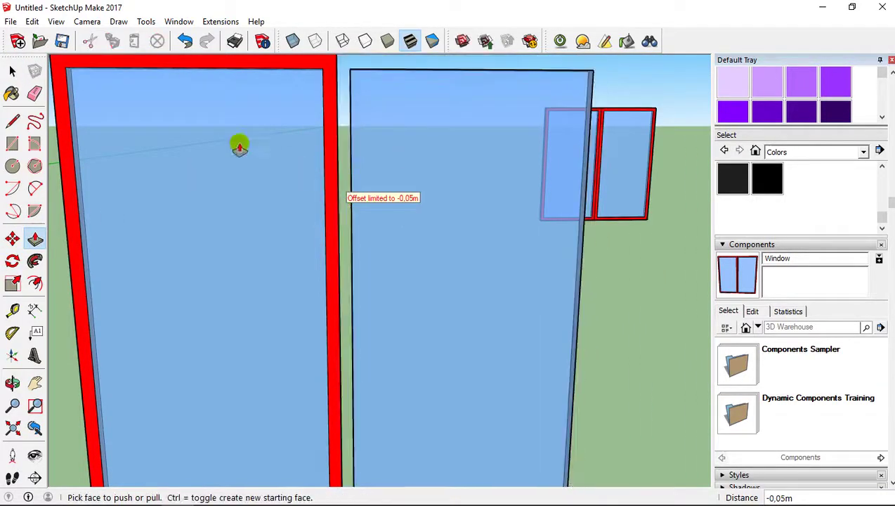
pyautogui.click(184, 41)
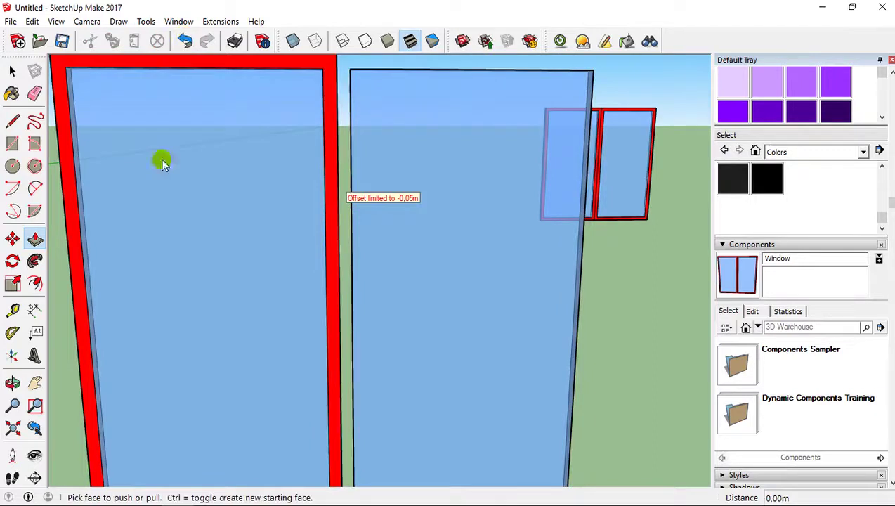
# Step: Paint the exploded window's frame with the black colour swatch
pyautogui.click(731, 172)
pyautogui.click(340, 173)
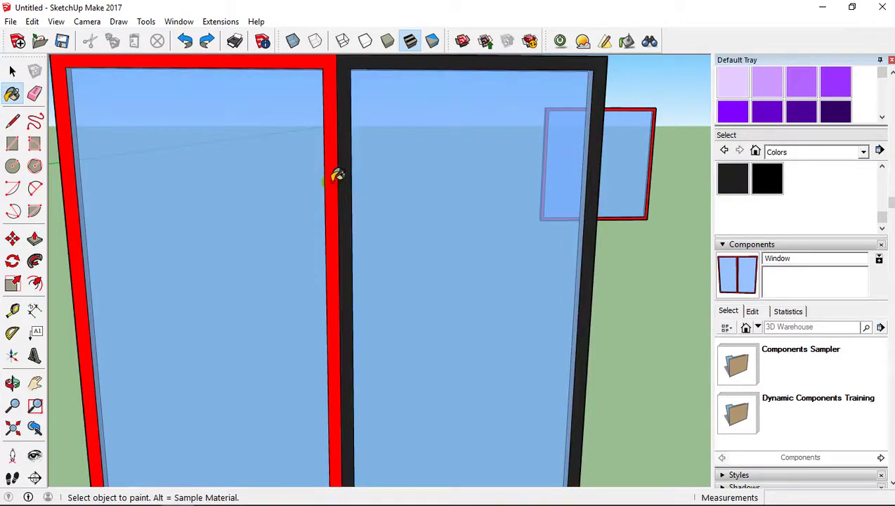
pyautogui.scroll(-6, 336, 175)
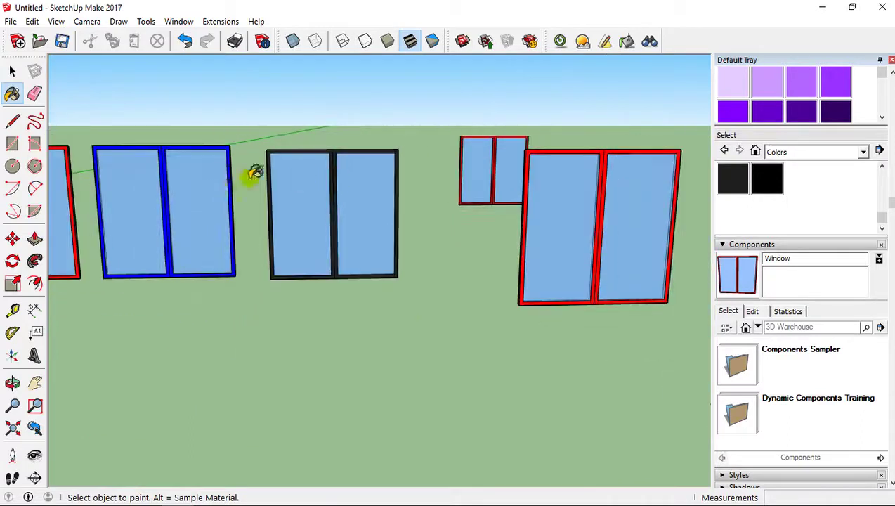
pyautogui.click(12, 243)
pyautogui.scroll(4, 384, 254)
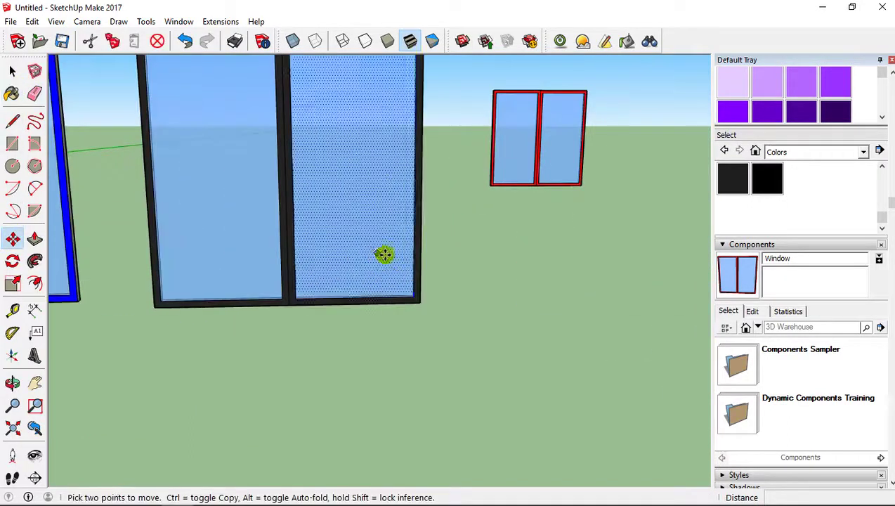
pyautogui.click(422, 301)
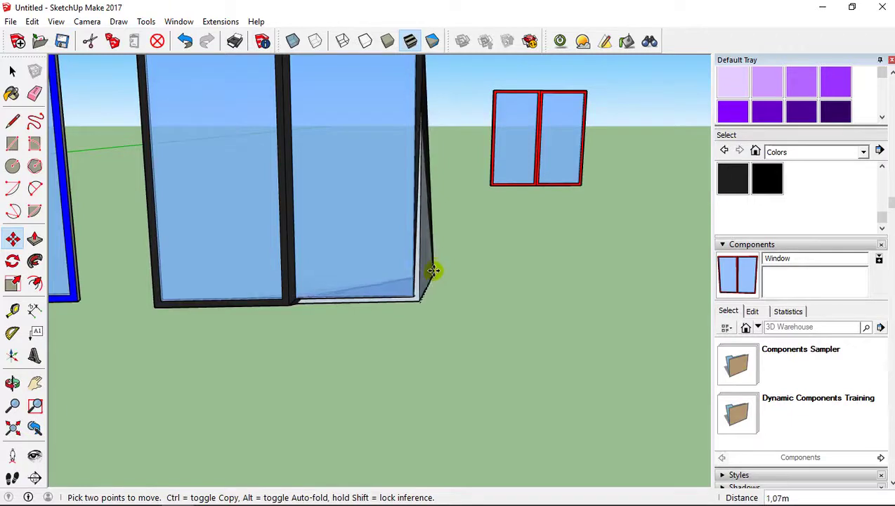
pyautogui.click(422, 299)
pyautogui.moveTo(351, 290); pyautogui.dragTo(448, 266, button='middle')
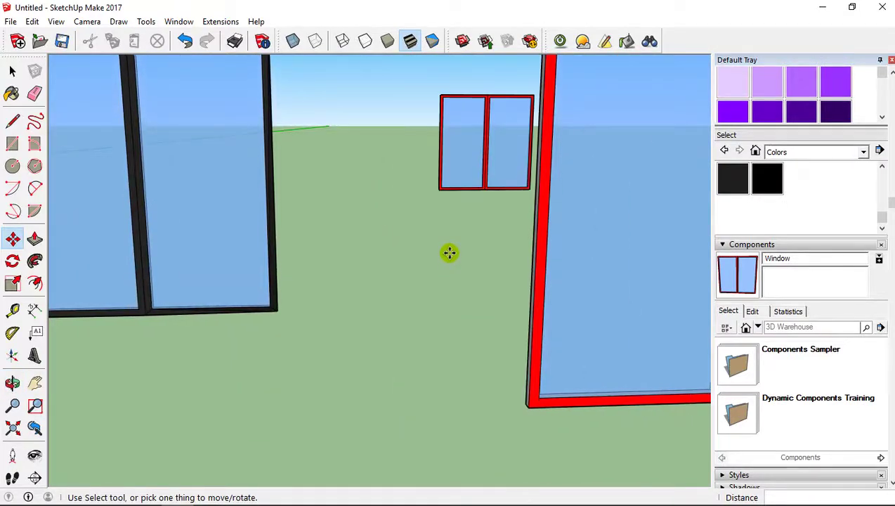
pyautogui.moveTo(450, 253); pyautogui.dragTo(305, 282, button='middle')
pyautogui.scroll(-6, 305, 282)
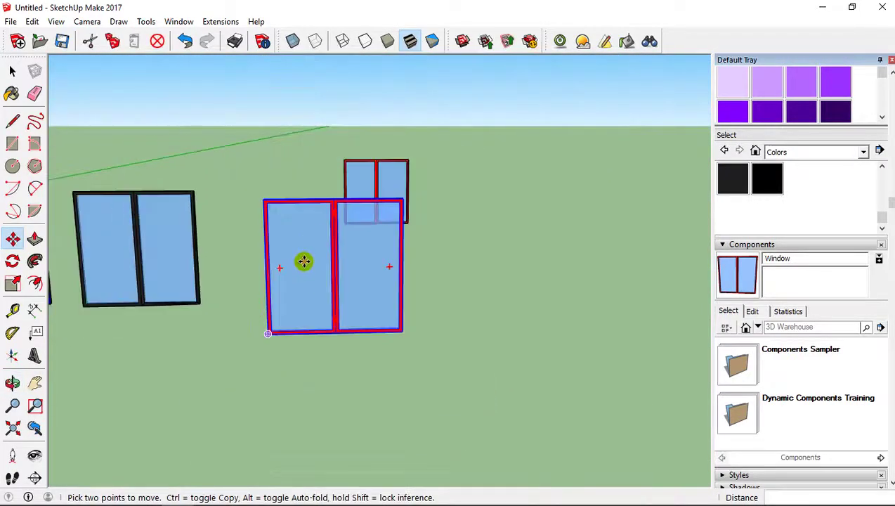
# Step: Open 3D Warehouse and search it for 'furniture'
pyautogui.click(463, 42)
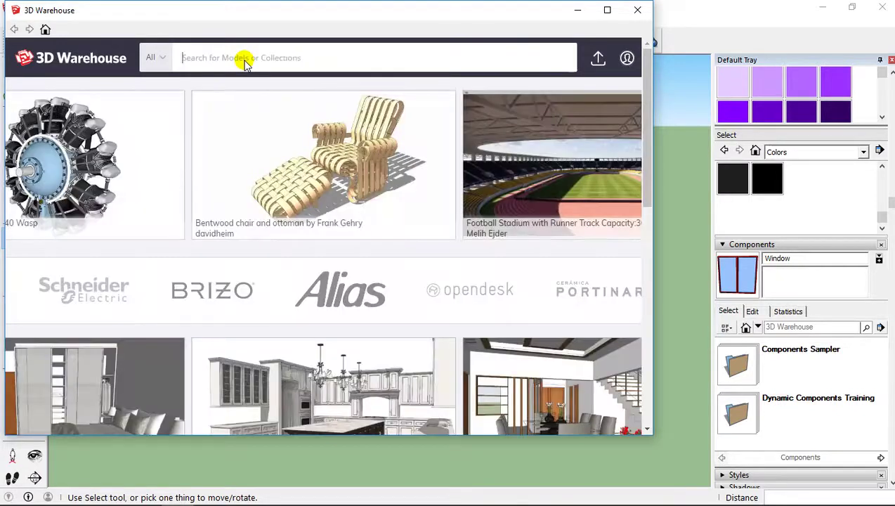
pyautogui.press('BackSpace')
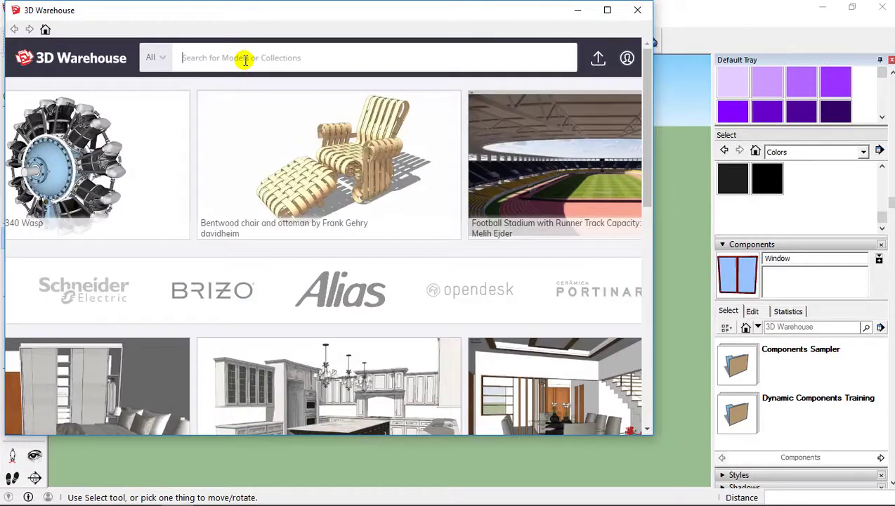
pyautogui.write('furniture')
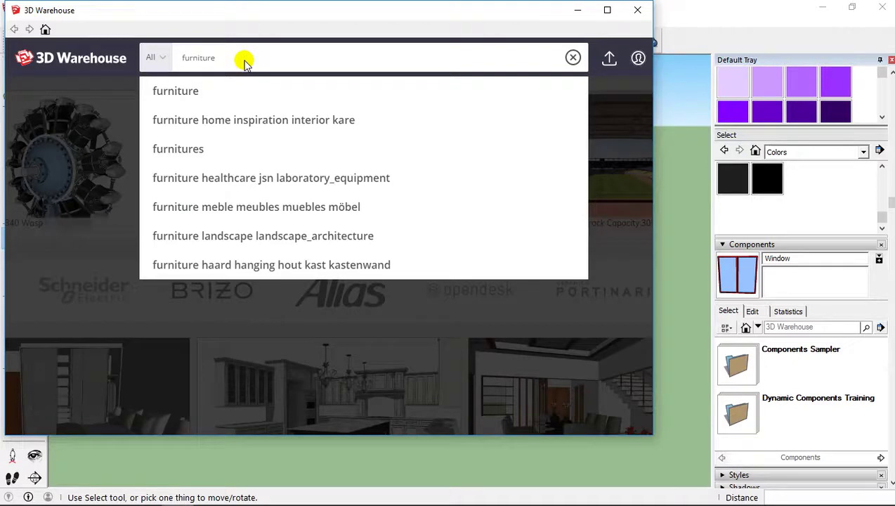
pyautogui.click(209, 91)
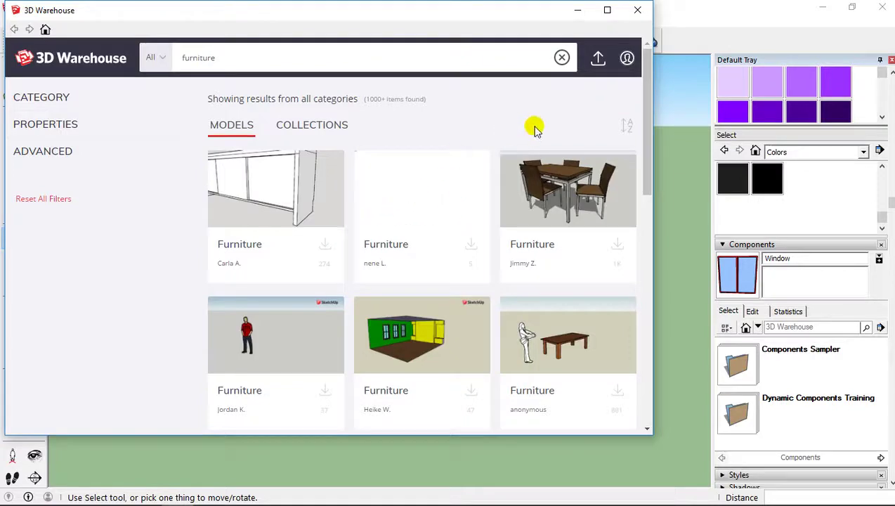
# Step: Scroll down the furniture results to the wooden chair with black legs
pyautogui.scroll(-2, 643, 124)
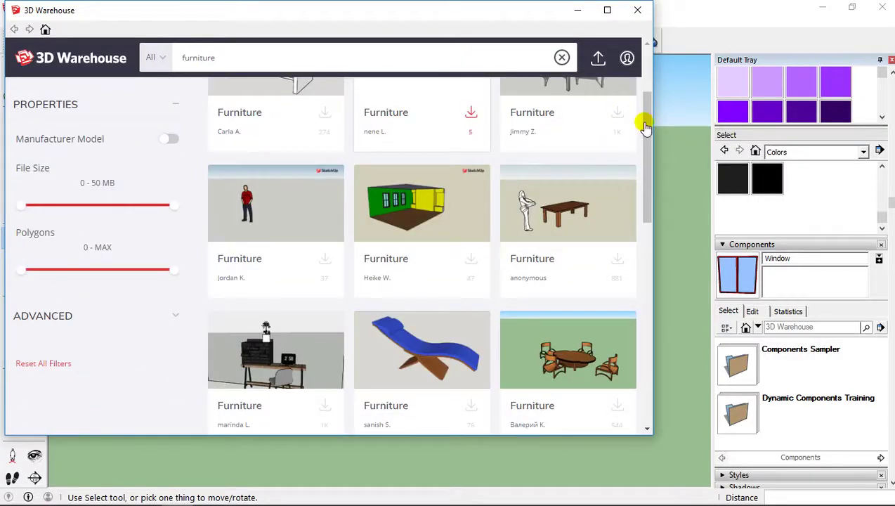
pyautogui.scroll(-3, 490, 236)
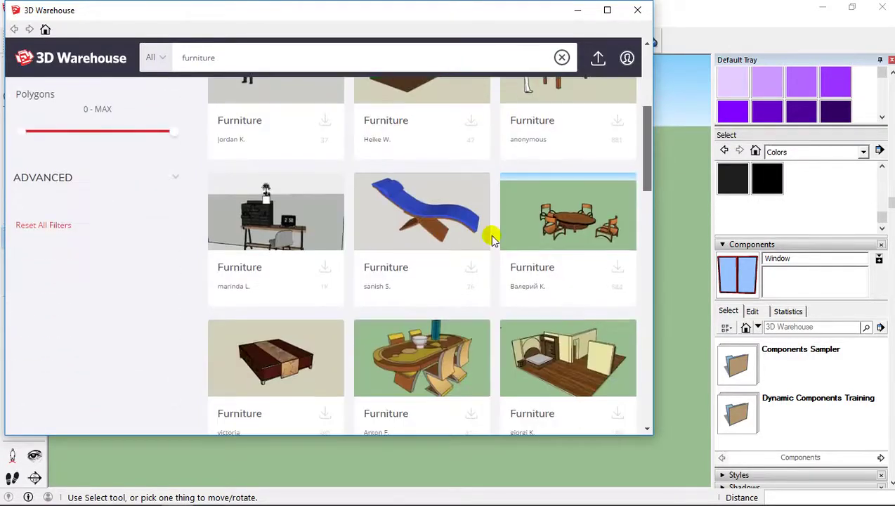
pyautogui.scroll(-5, 492, 227)
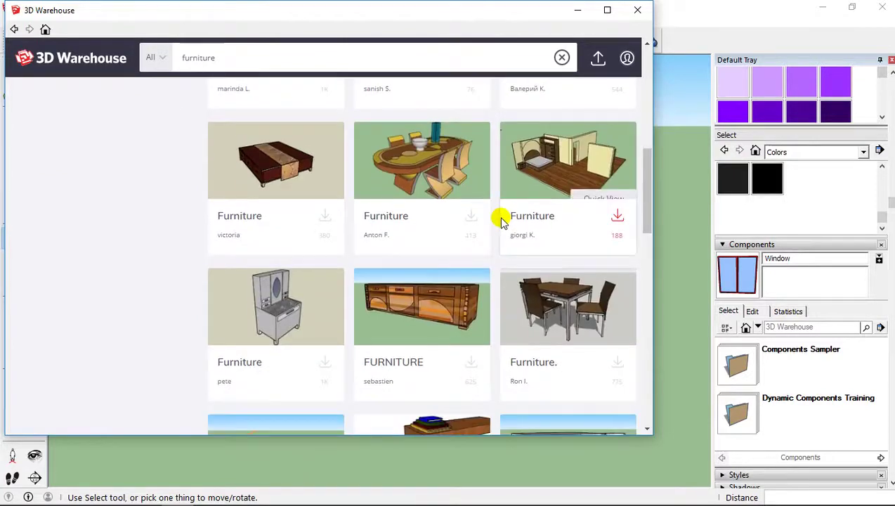
pyautogui.scroll(-5, 502, 222)
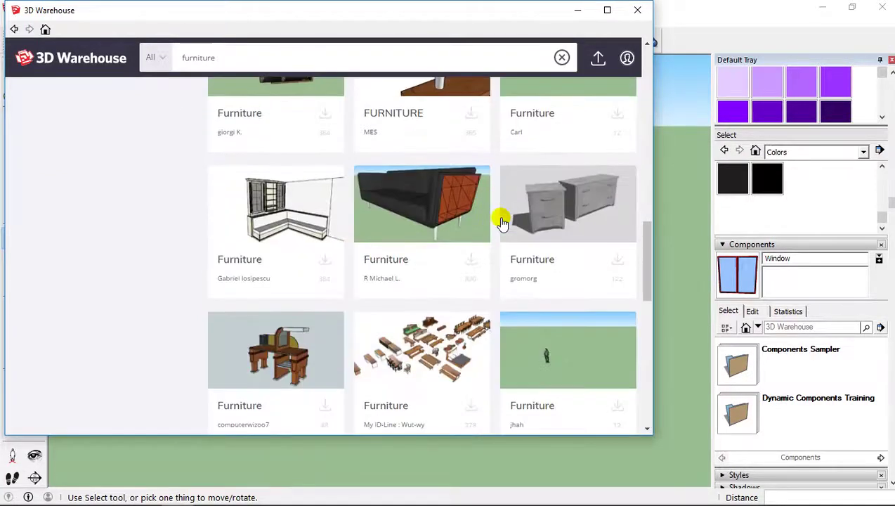
pyautogui.scroll(-3, 501, 222)
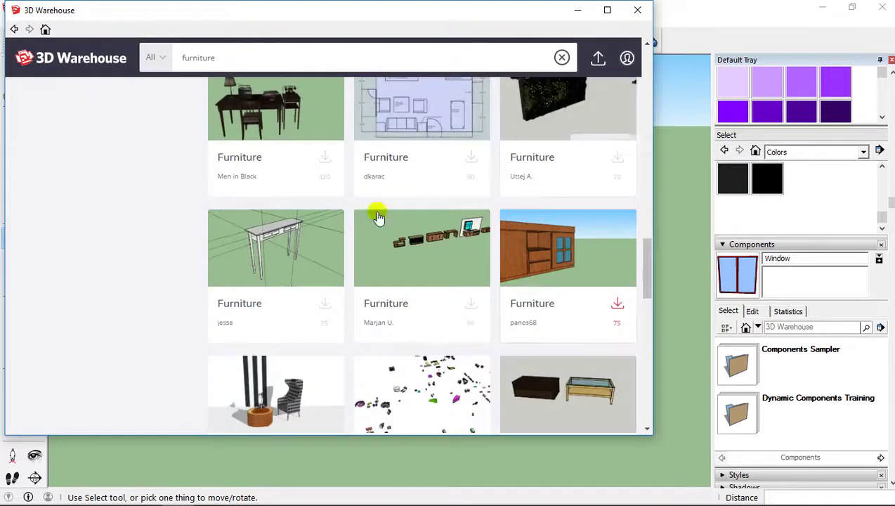
pyautogui.scroll(-1, 397, 211)
pyautogui.scroll(-5, 403, 228)
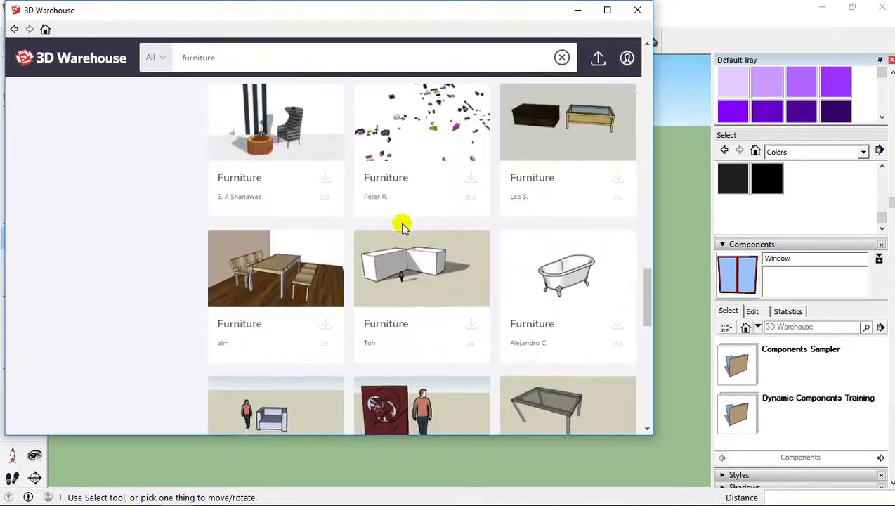
pyautogui.scroll(-7, 403, 228)
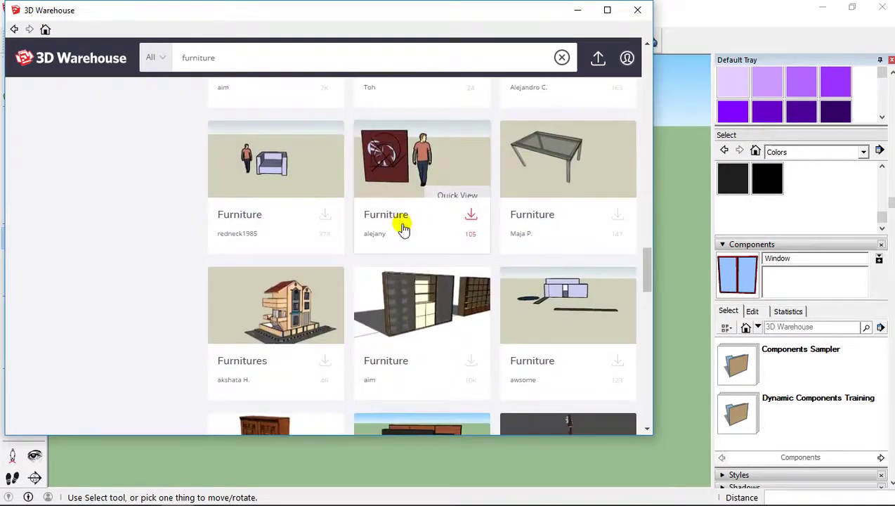
pyautogui.scroll(-5, 402, 228)
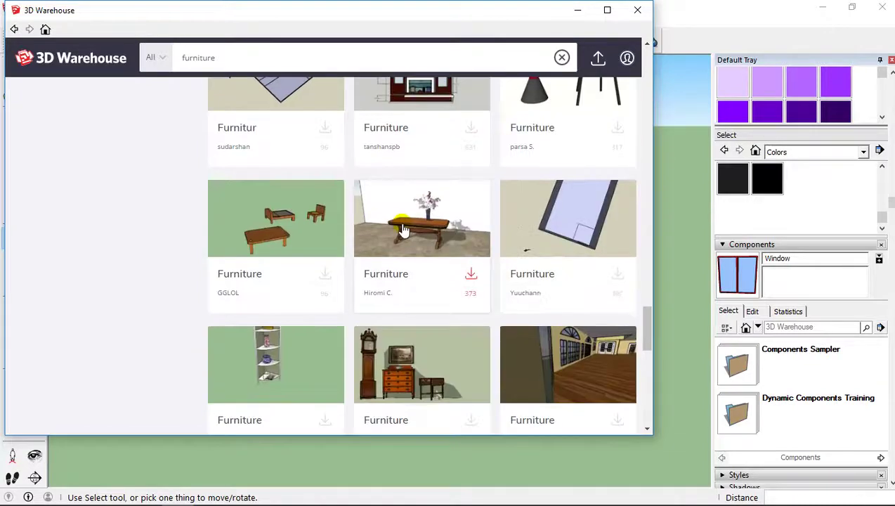
pyautogui.scroll(-4, 403, 228)
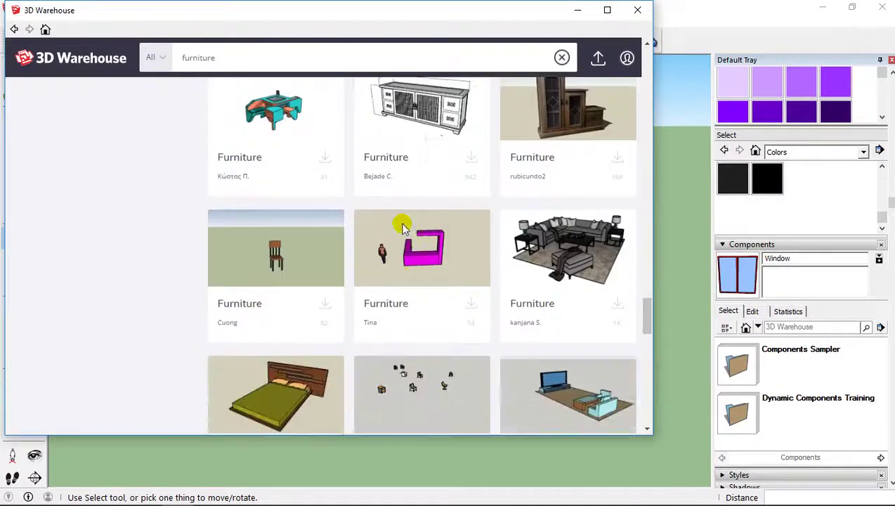
pyautogui.scroll(-1, 404, 229)
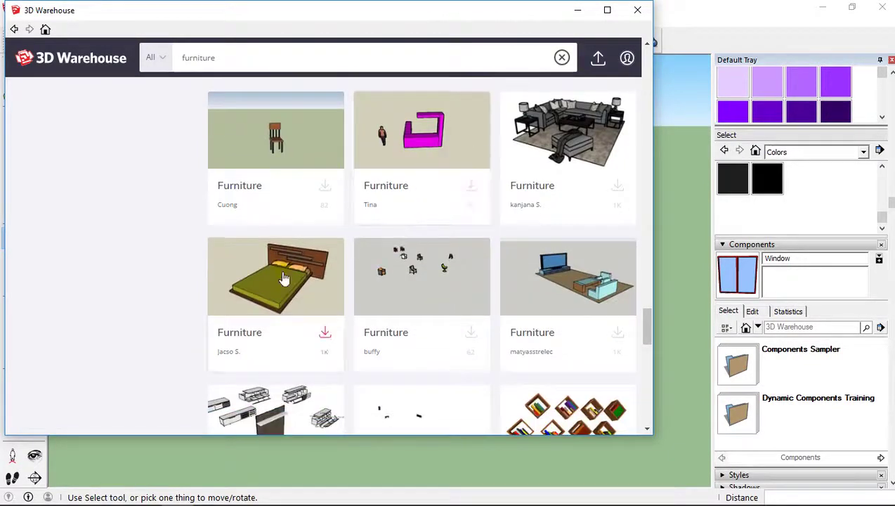
# Step: Download the wooden chair from its model page and confirm loading it into the model
pyautogui.click(273, 143)
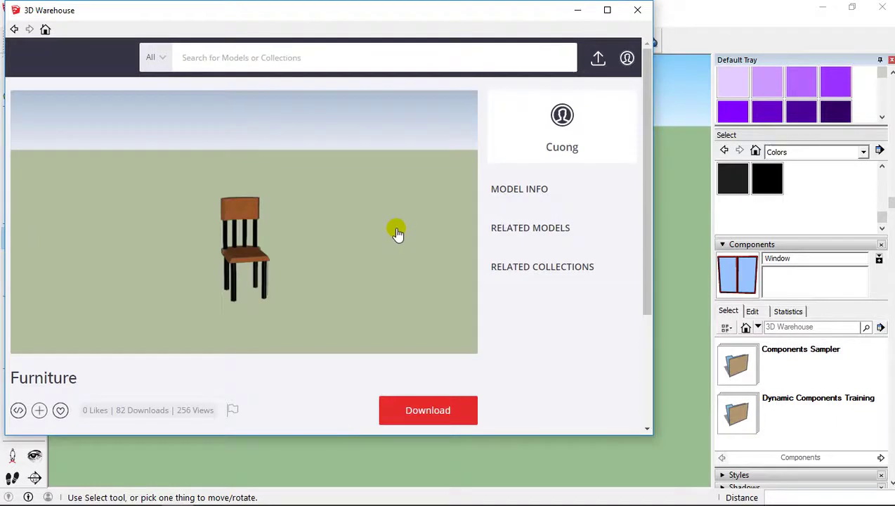
pyautogui.click(426, 414)
pyautogui.rightClick(426, 409)
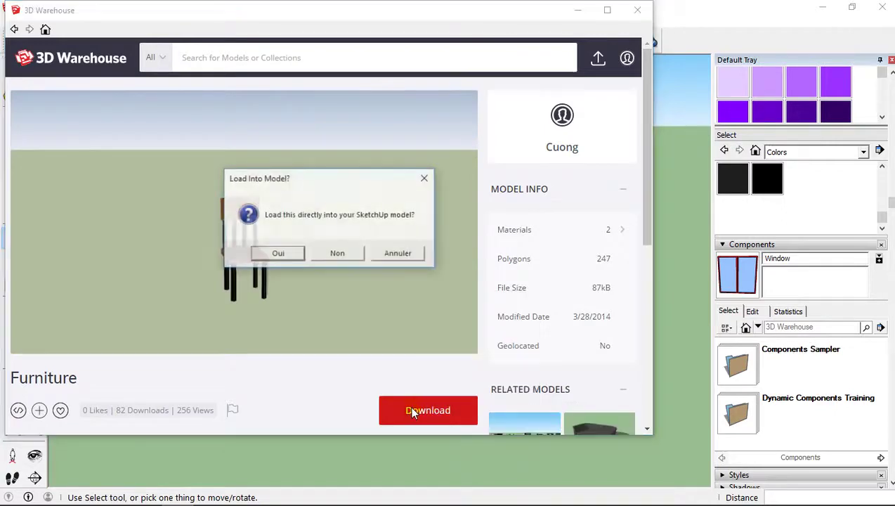
pyautogui.click(258, 253)
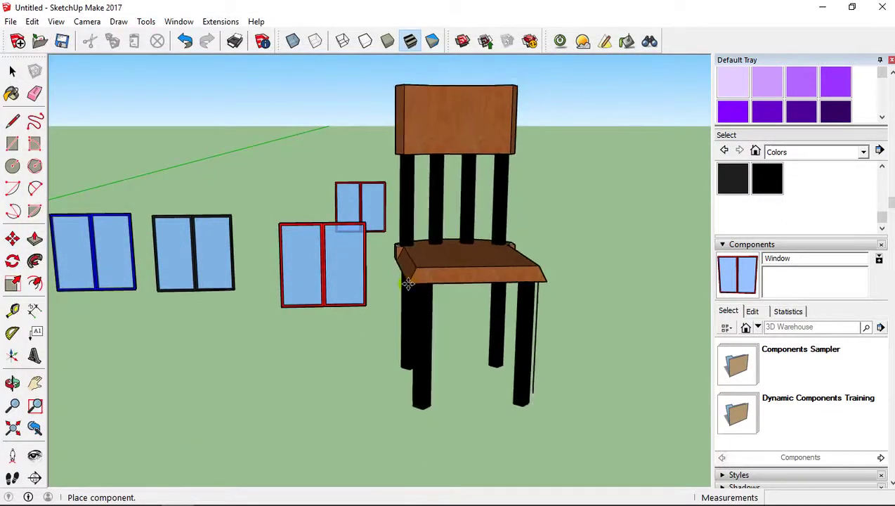
# Step: Place the chair beside the windows, orbit around it and explode it
pyautogui.click(426, 266)
pyautogui.moveTo(426, 266); pyautogui.dragTo(378, 274, button='middle')
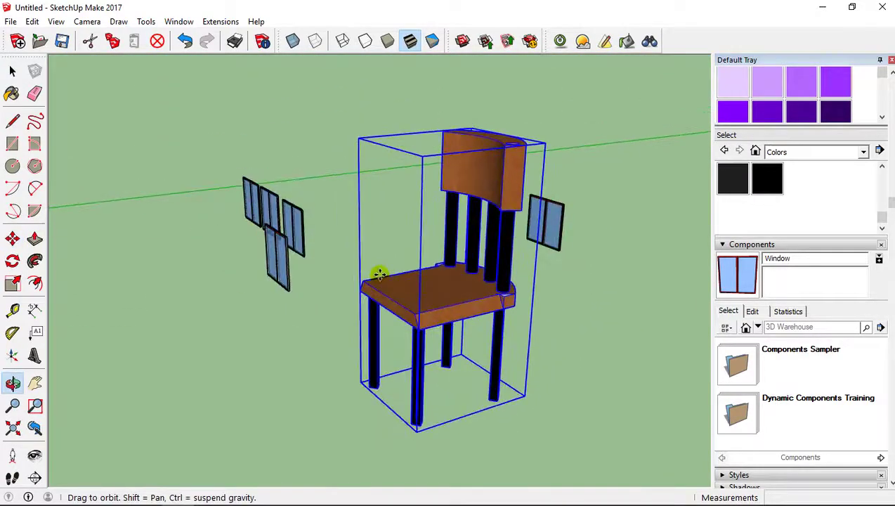
pyautogui.rightClick(453, 237)
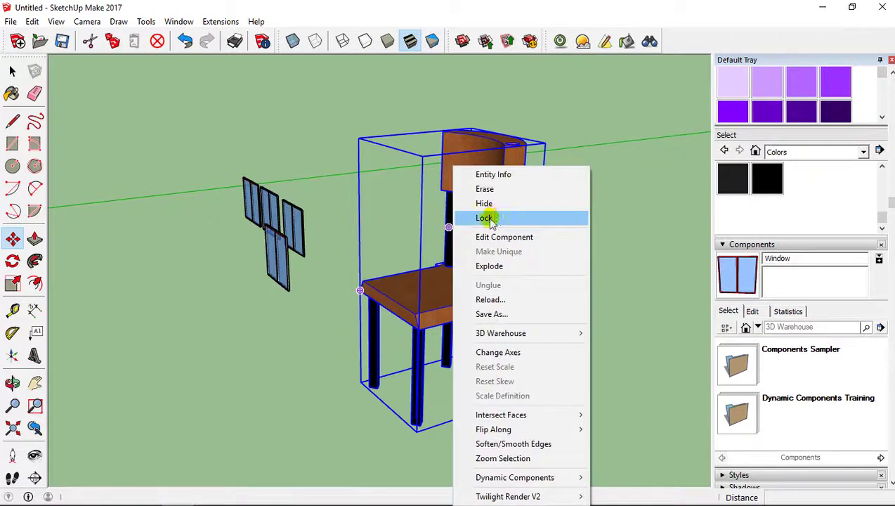
pyautogui.click(494, 271)
# Step: Orbit around the exploded chair and select its middle back spindle and back face
pyautogui.moveTo(463, 263)
pyautogui.mouseDown(button='middle')
pyautogui.moveTo(386, 260)
pyautogui.moveTo(280, 228)
pyautogui.moveTo(467, 256)
pyautogui.moveTo(382, 234)
pyautogui.moveTo(473, 253)
pyautogui.mouseUp(button='middle')
pyautogui.moveTo(342, 237); pyautogui.dragTo(400, 230, button='middle')
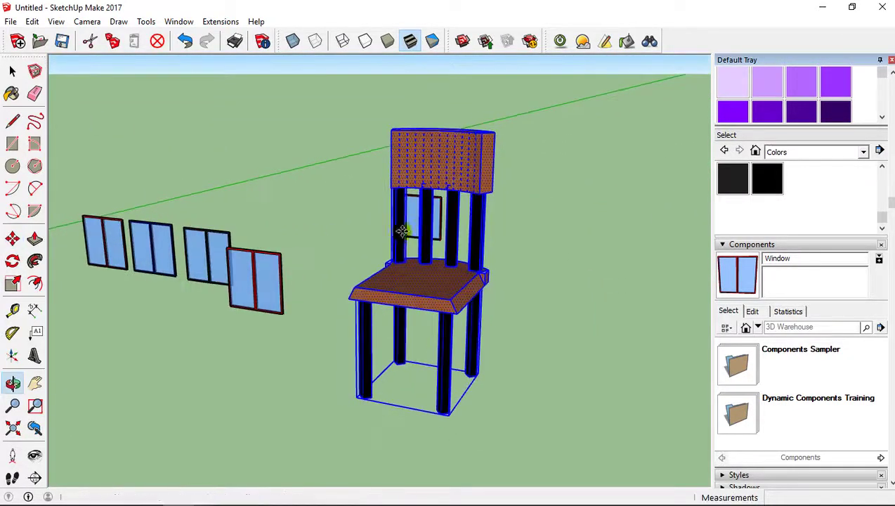
pyautogui.scroll(3, 404, 228)
pyautogui.scroll(-3, 410, 226)
pyautogui.click(12, 71)
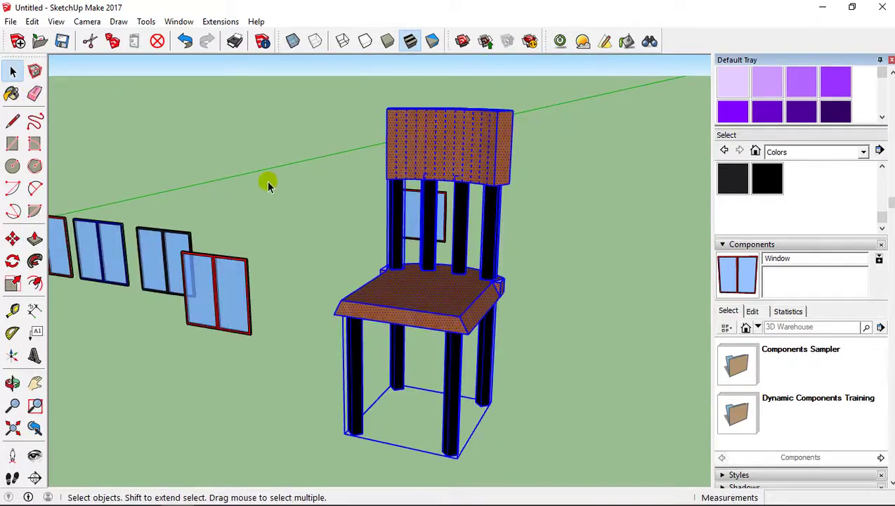
pyautogui.click(266, 180)
pyautogui.click(430, 217)
pyautogui.click(456, 158)
pyautogui.moveTo(472, 174); pyautogui.dragTo(316, 187, button='middle')
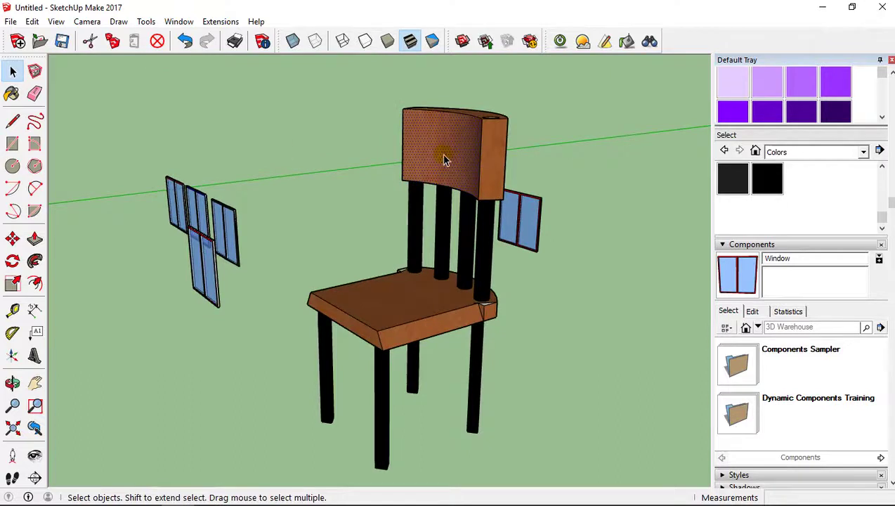
# Step: Try Offset on the chair back, then select the back face and activate Push/Pull
pyautogui.click(35, 283)
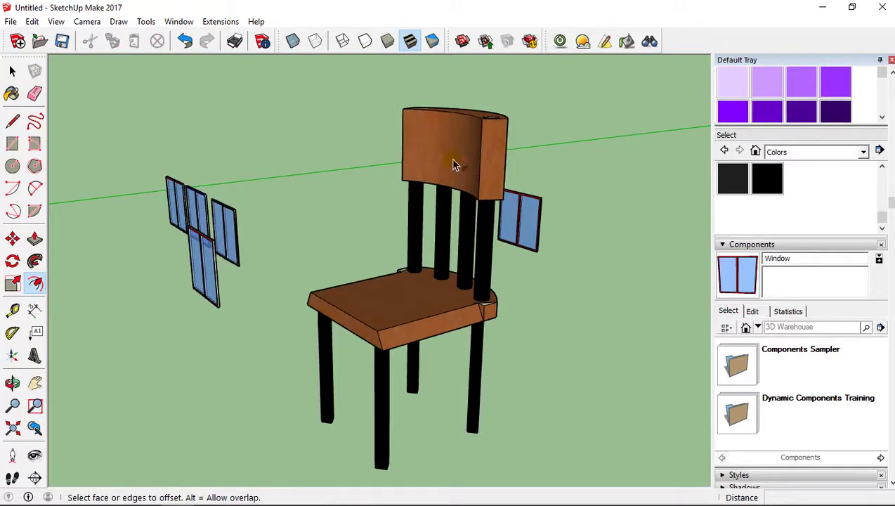
pyautogui.click(11, 71)
pyautogui.click(33, 284)
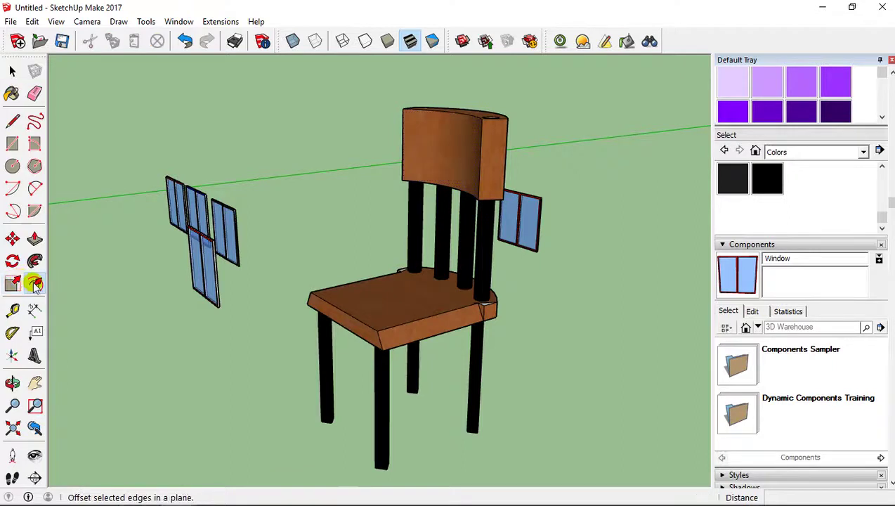
pyautogui.click(12, 71)
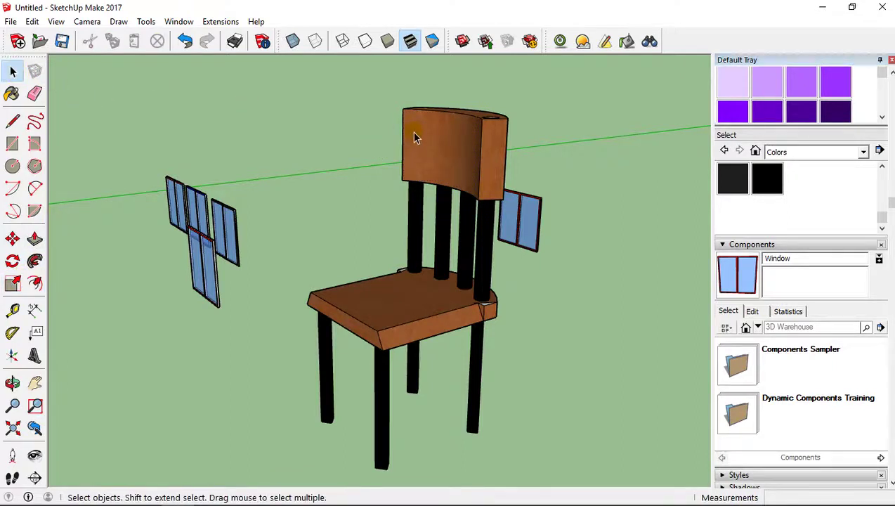
pyautogui.click(416, 133)
pyautogui.click(30, 240)
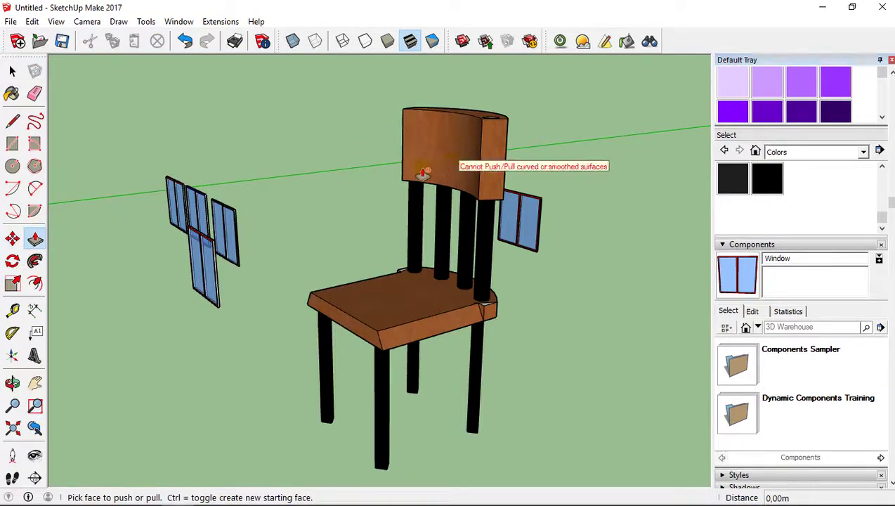
pyautogui.scroll(3, 469, 190)
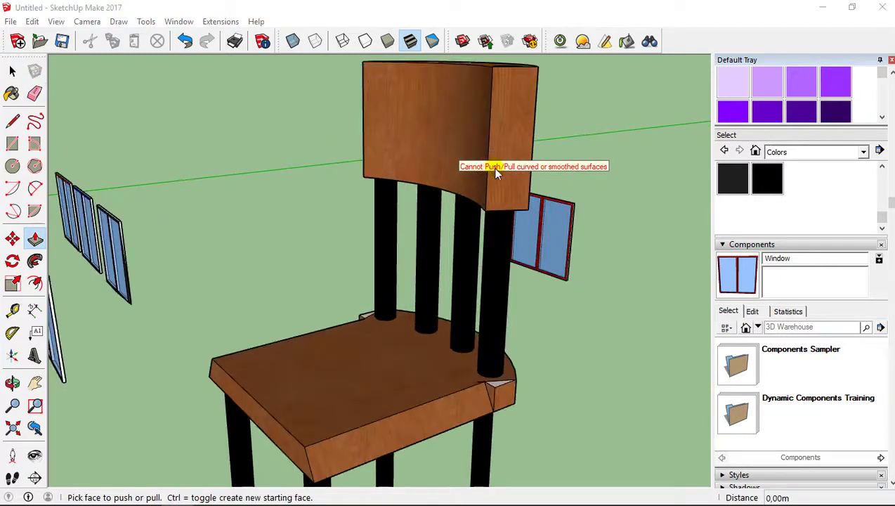
pyautogui.click(499, 184)
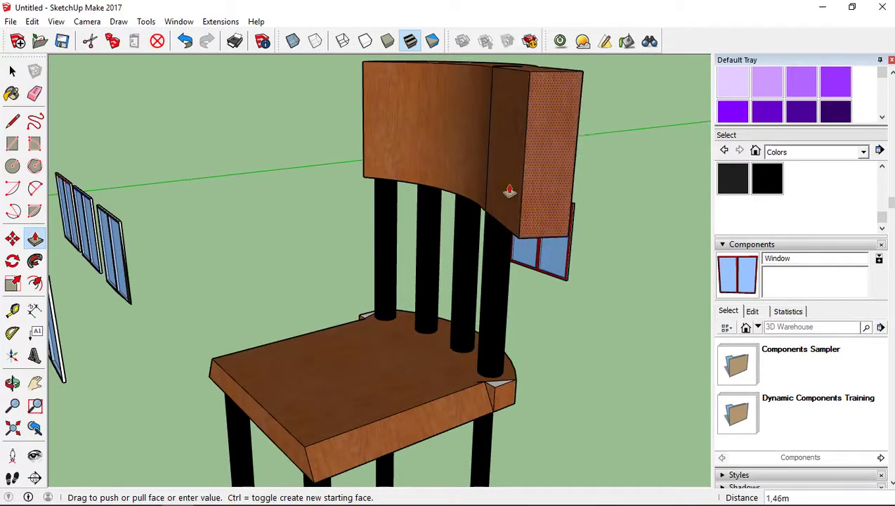
pyautogui.press('Escape')
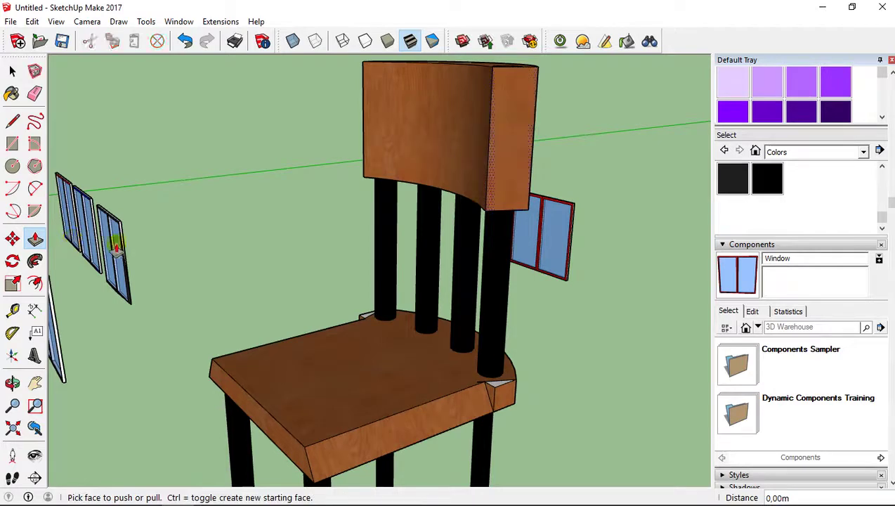
pyautogui.scroll(-6, 91, 232)
pyautogui.moveTo(334, 320); pyautogui.dragTo(324, 300, button='middle')
pyautogui.moveTo(260, 260); pyautogui.dragTo(175, 212, button='middle')
pyautogui.click(11, 72)
pyautogui.press('p')
pyautogui.moveTo(230, 219); pyautogui.dragTo(160, 243, button='middle')
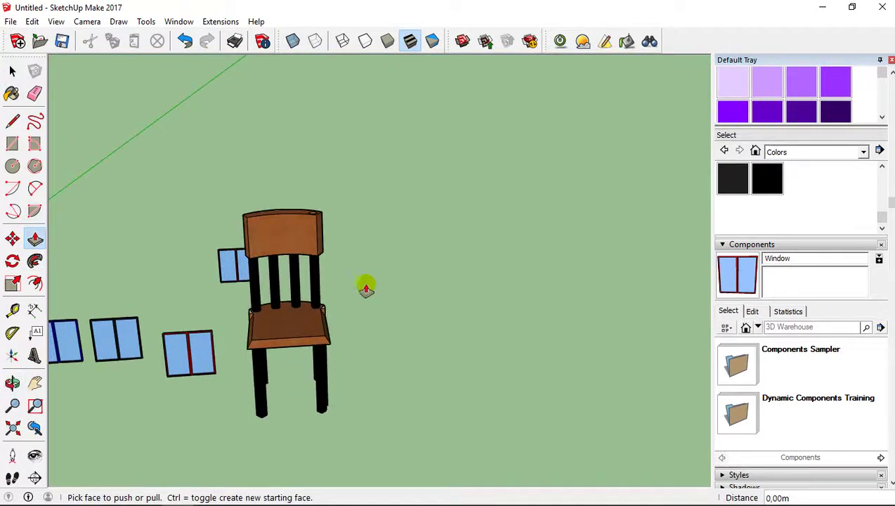
pyautogui.rightClick(284, 232)
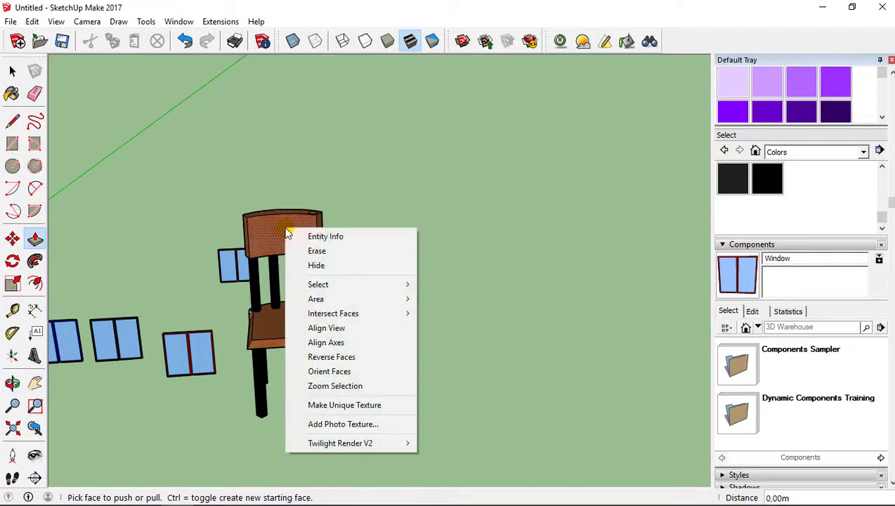
pyautogui.click(192, 266)
pyautogui.moveTo(186, 339); pyautogui.dragTo(116, 248, button='middle')
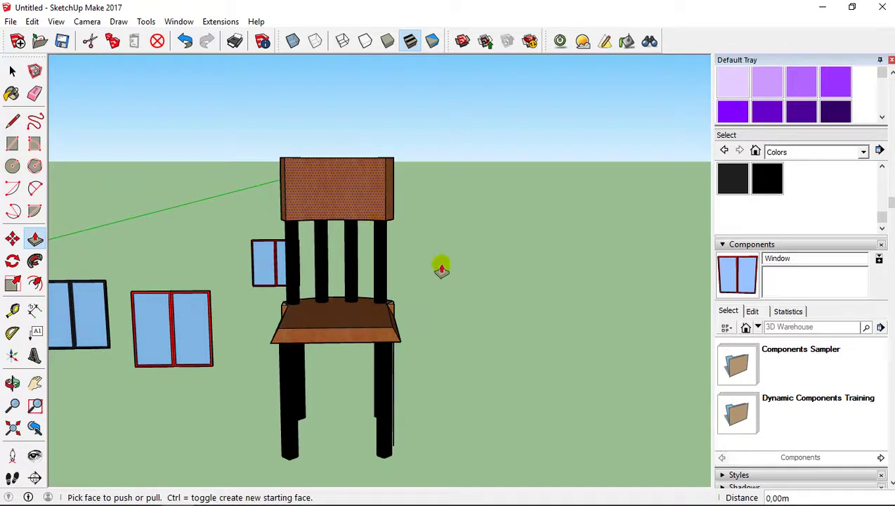
pyautogui.scroll(-2, 450, 274)
pyautogui.scroll(-2, 281, 295)
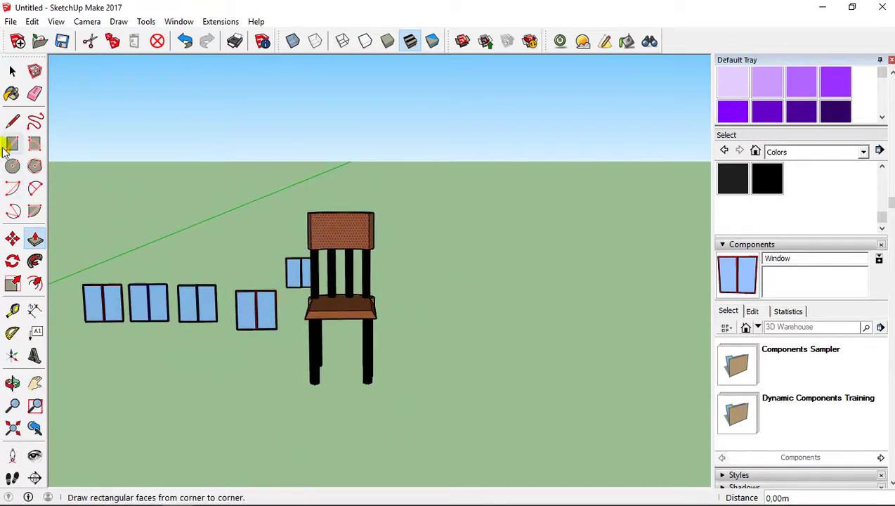
# Step: Orbit and zoom to the red window, explode it, and select one of its panes
pyautogui.click(14, 73)
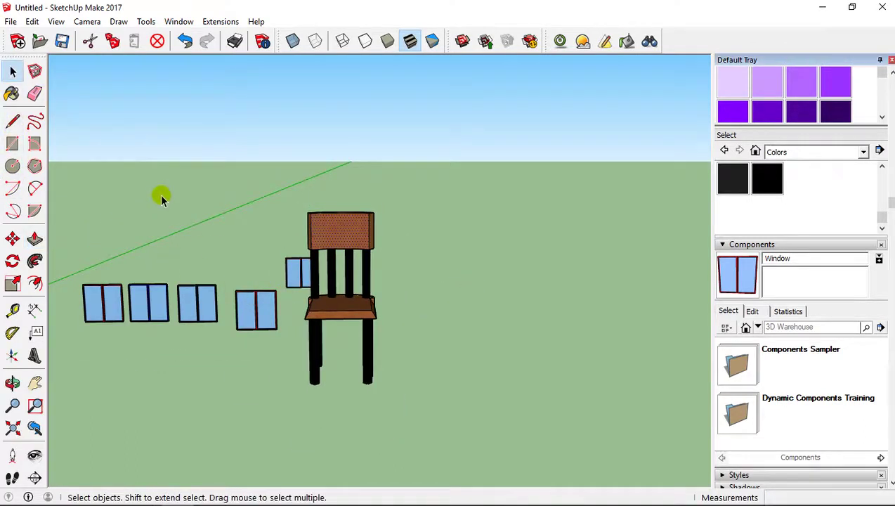
pyautogui.scroll(2, 176, 282)
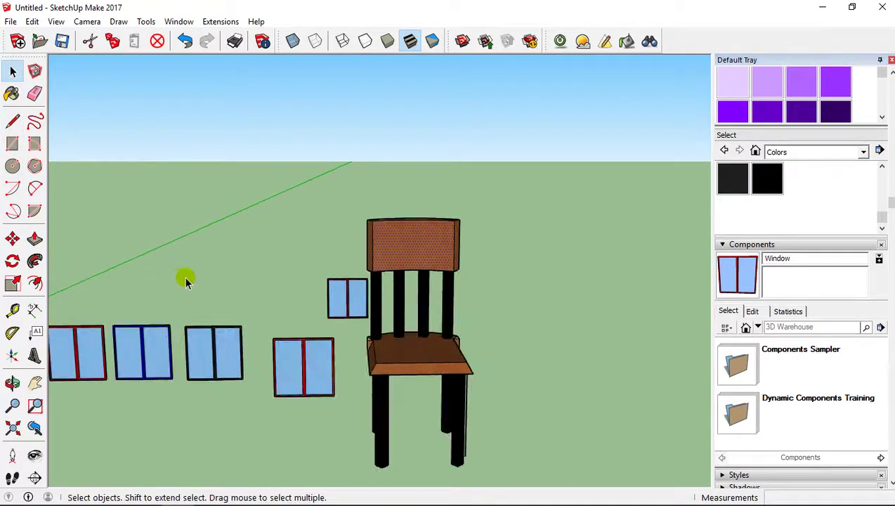
pyautogui.moveTo(185, 281); pyautogui.dragTo(304, 331, button='middle')
pyautogui.scroll(4, 304, 330)
pyautogui.rightClick(341, 367)
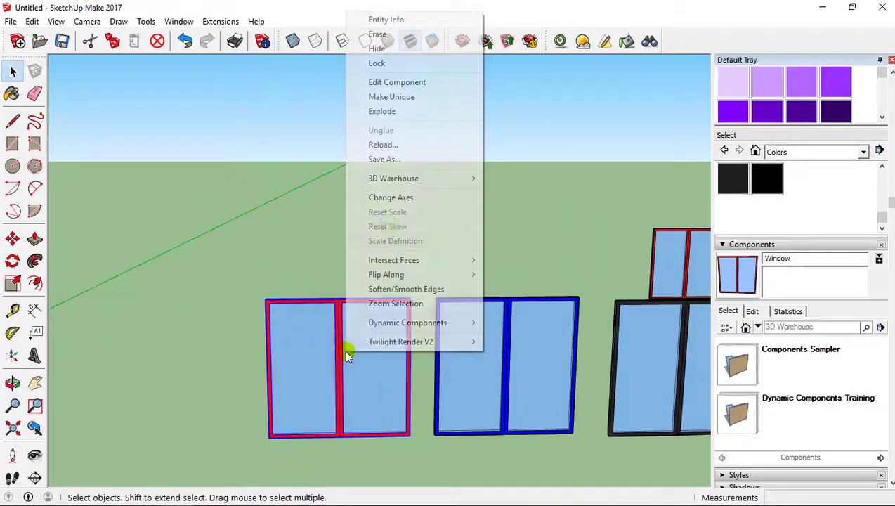
pyautogui.click(392, 114)
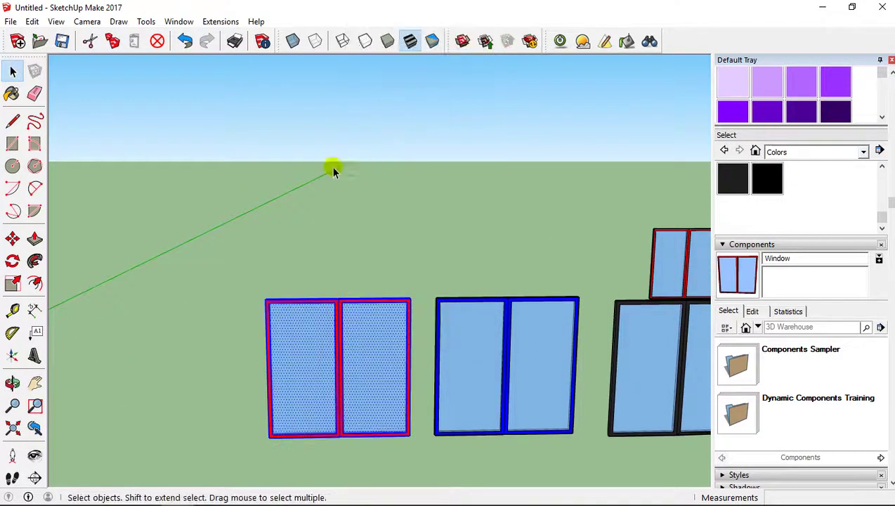
pyautogui.scroll(-3, 383, 310)
pyautogui.click(370, 312)
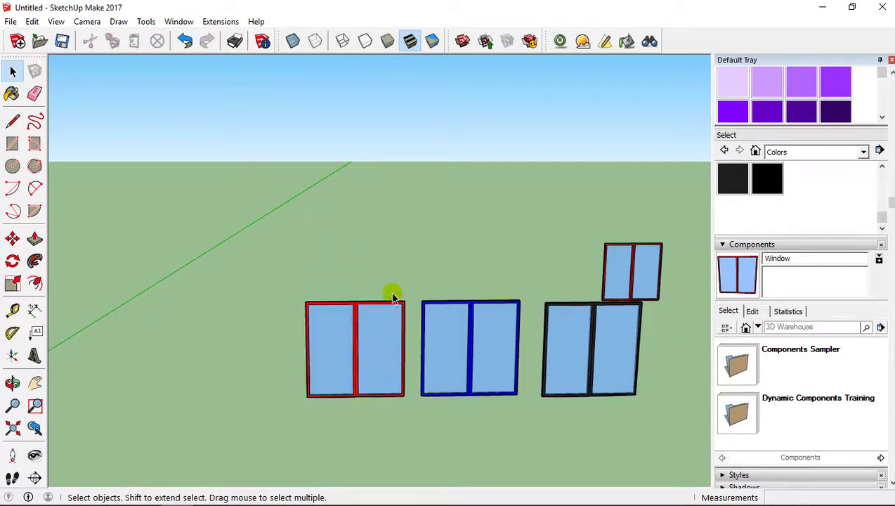